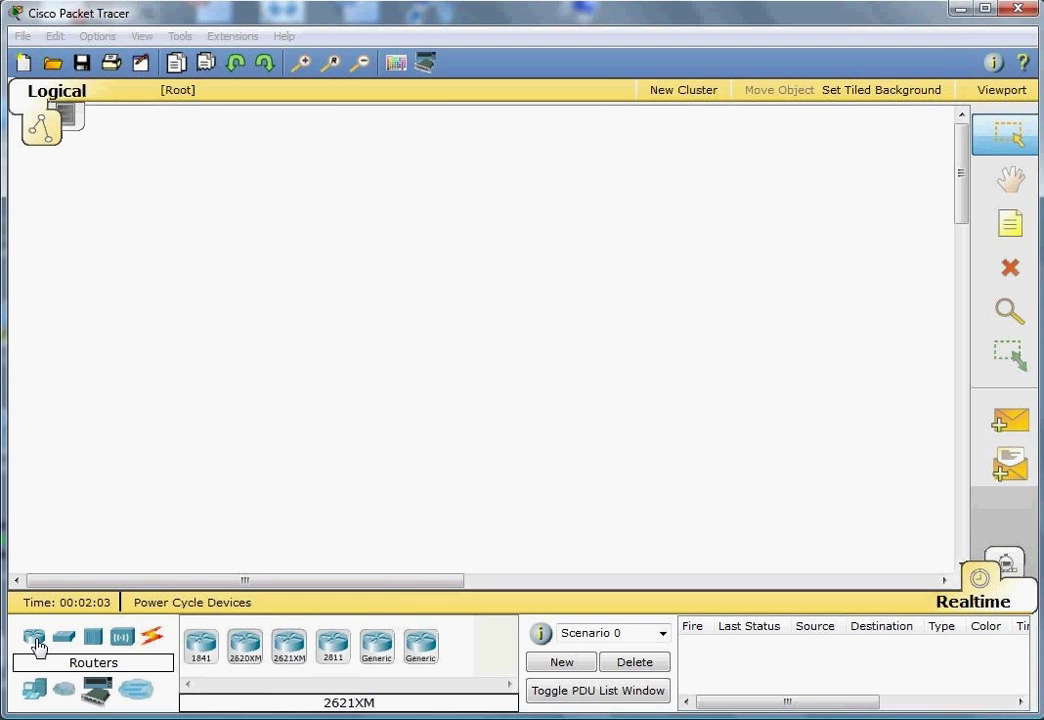
Step: Place two 2620XM routers, Router0 on the left and Router1 on the right
{"action": "left_click", "coordinate": [247, 655]}
{"action": "left_click", "coordinate": [265, 283]}
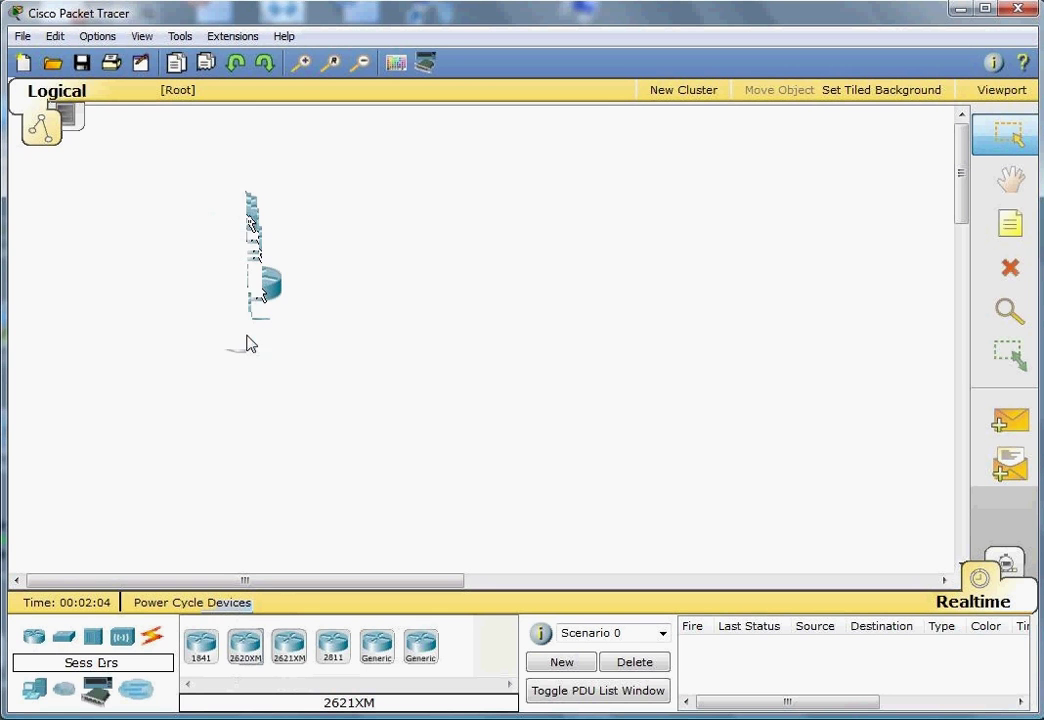
{"action": "left_click", "coordinate": [245, 650]}
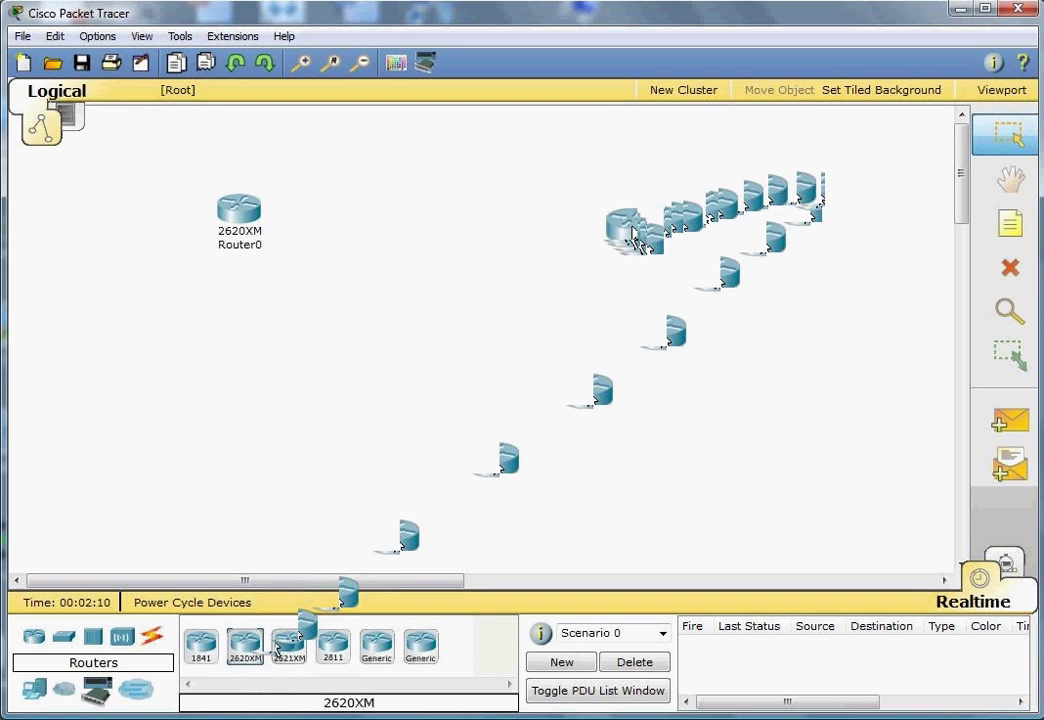
{"action": "left_click", "coordinate": [632, 232]}
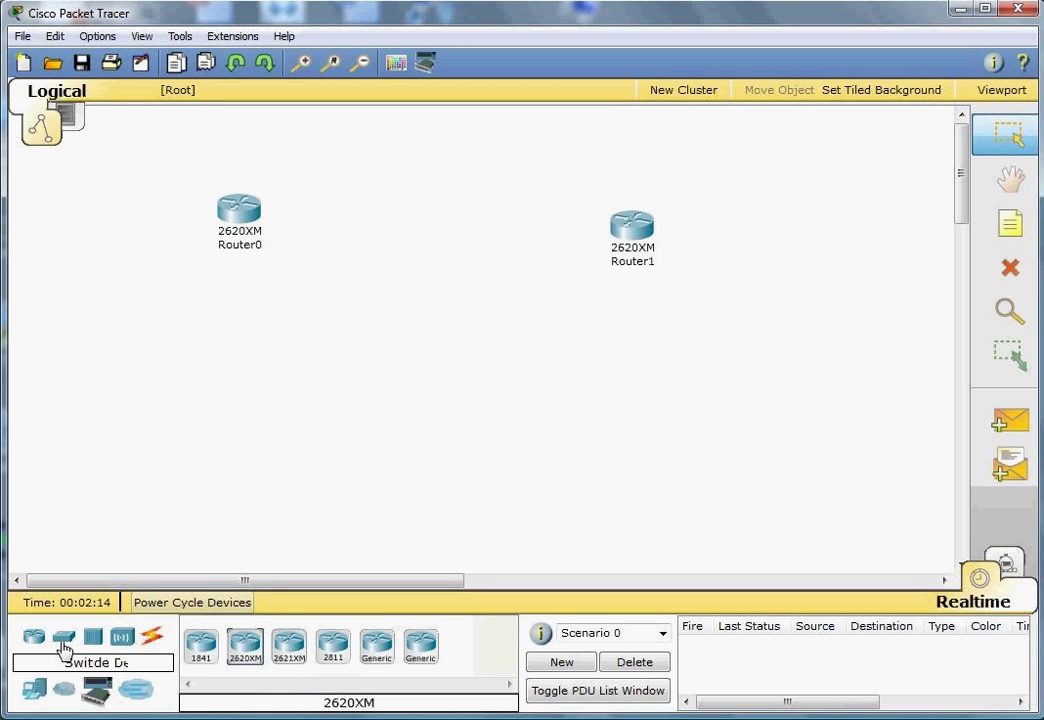
Step: Add two 2950-24 switches below the routers, and PC0 and PC1 below the switches
{"action": "left_click", "coordinate": [63, 640]}
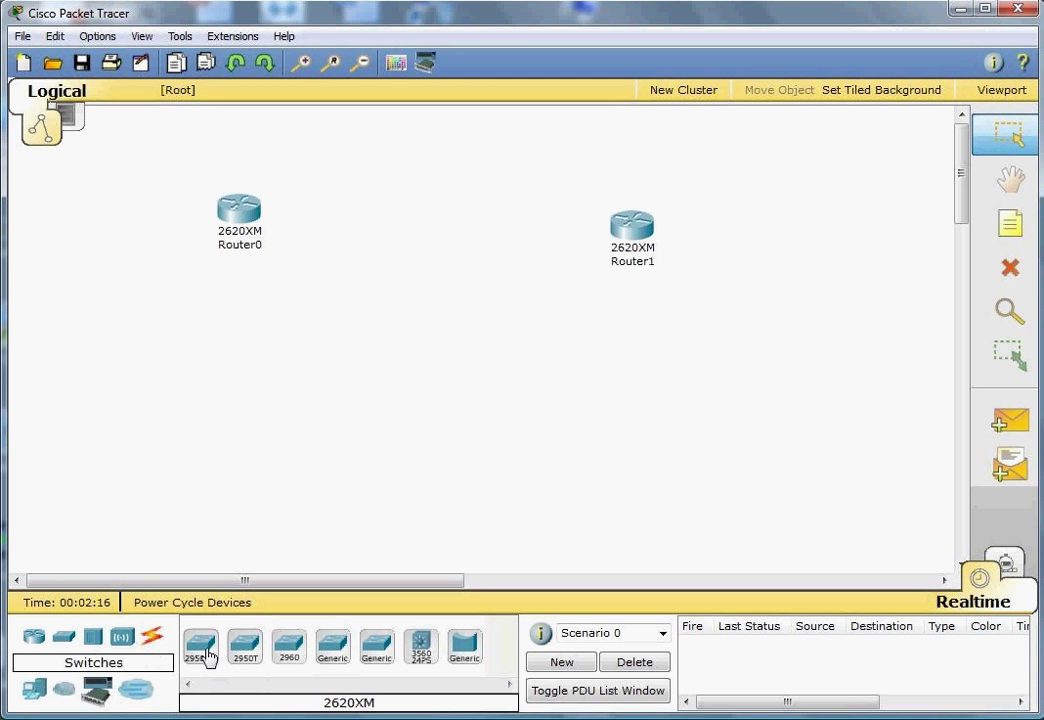
{"action": "left_click_drag", "start_coordinate": [205, 652], "coordinate": [193, 380]}
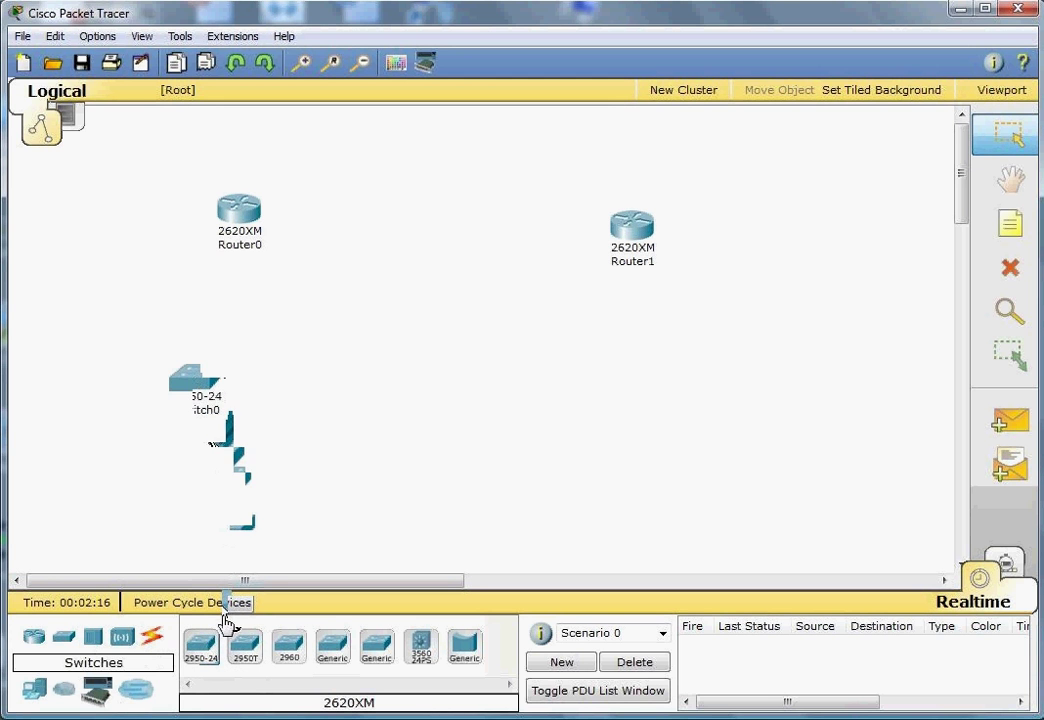
{"action": "left_click_drag", "start_coordinate": [288, 645], "coordinate": [650, 380]}
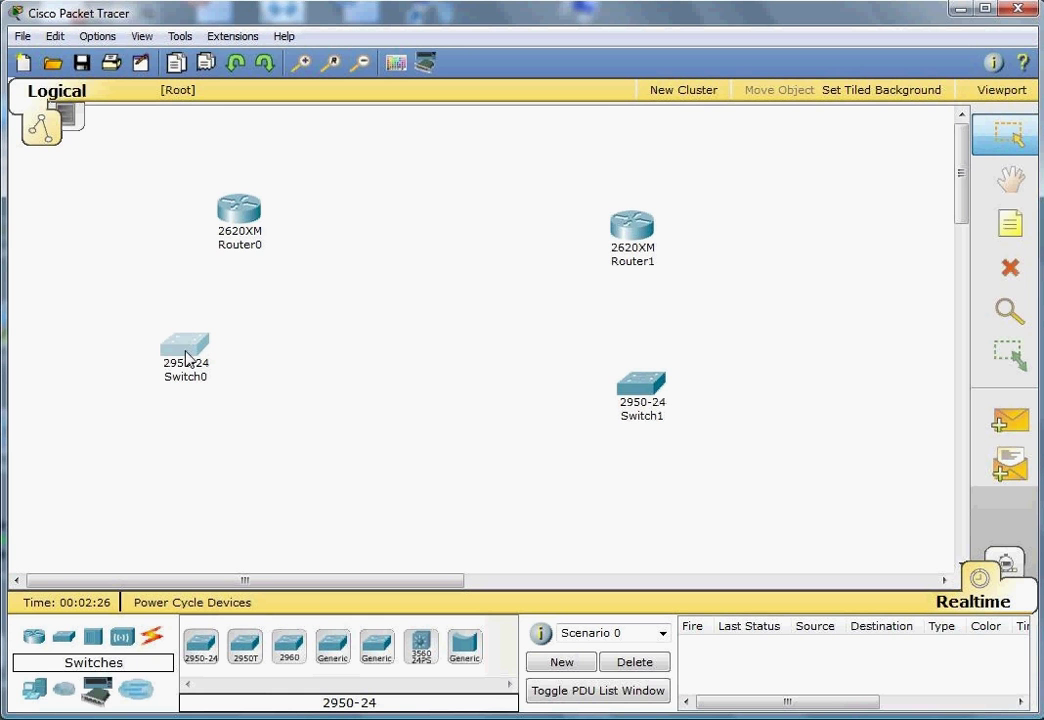
{"action": "left_click", "coordinate": [37, 697]}
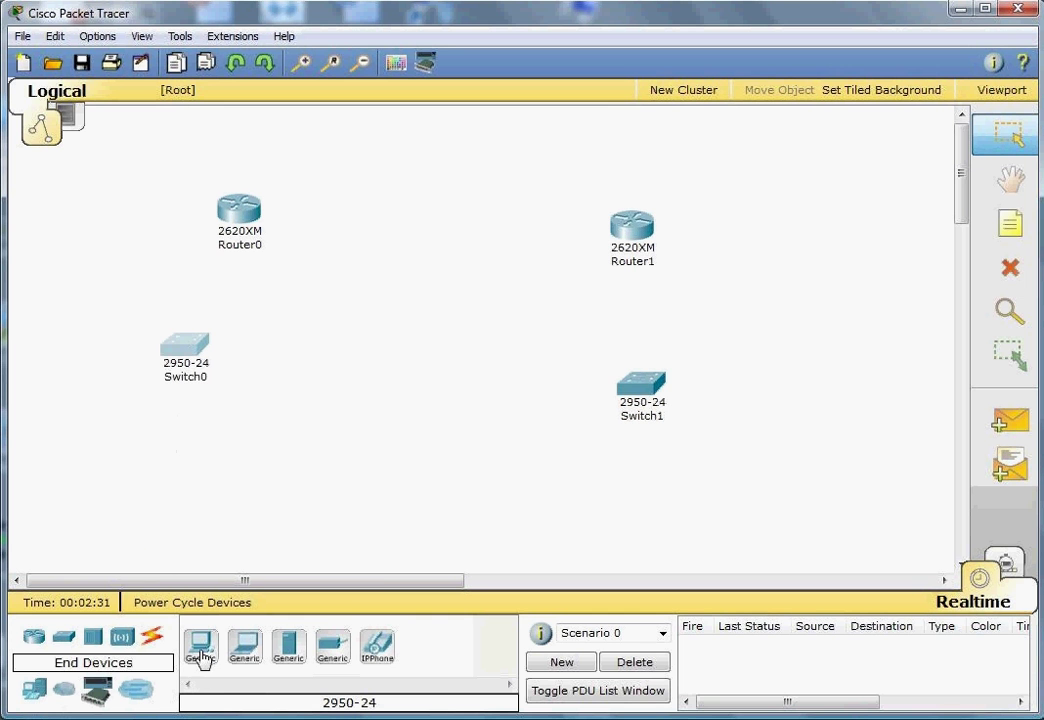
{"action": "left_click_drag", "start_coordinate": [200, 645], "coordinate": [158, 465]}
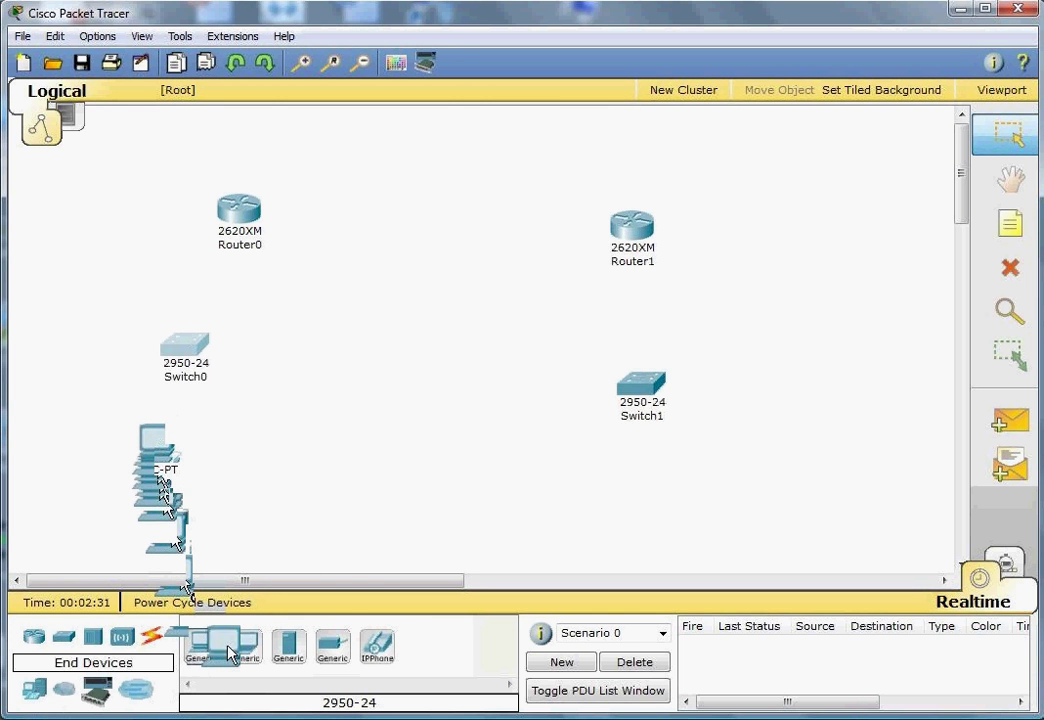
{"action": "left_click_drag", "start_coordinate": [200, 645], "coordinate": [736, 488]}
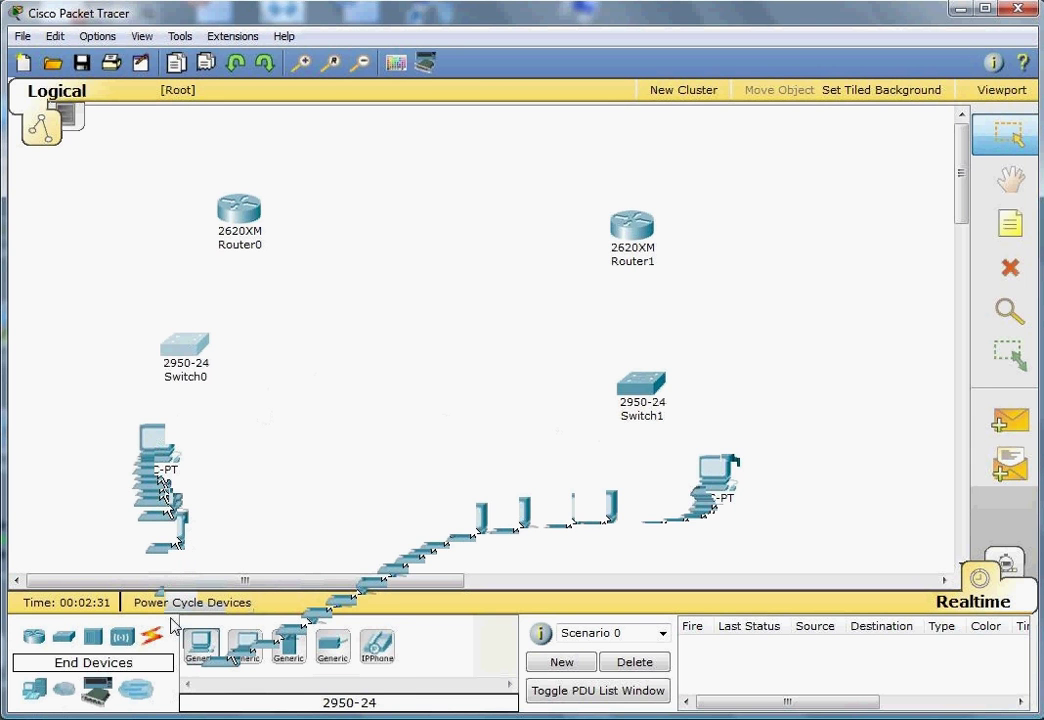
{"action": "left_click", "coordinate": [153, 640]}
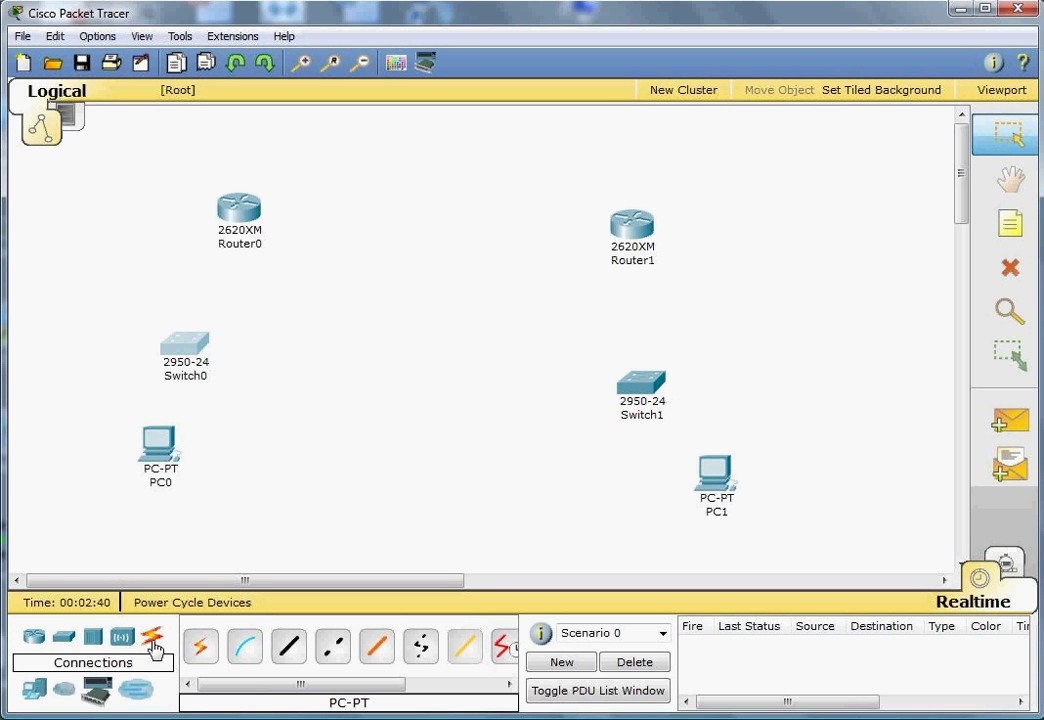
Step: Cable PC0 to Switch0 FastEthernet0/1 and PC1 to Switch1 FastEthernet0/8 with copper straight-through
{"action": "left_click", "coordinate": [290, 648]}
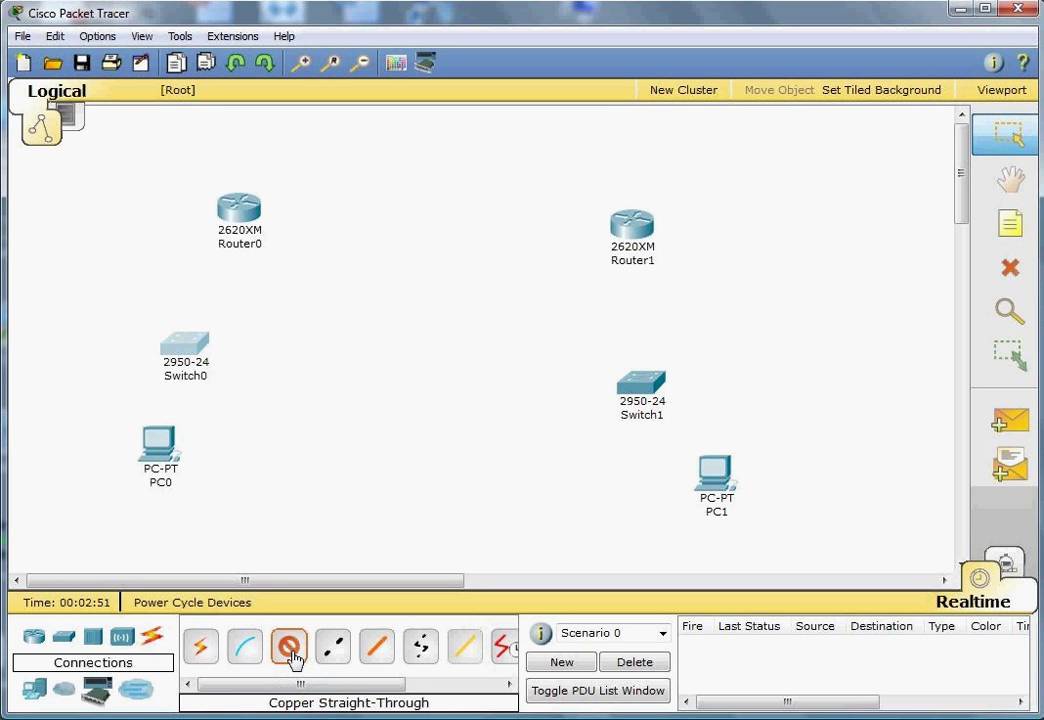
{"action": "left_click", "coordinate": [155, 455]}
{"action": "left_click", "coordinate": [197, 464]}
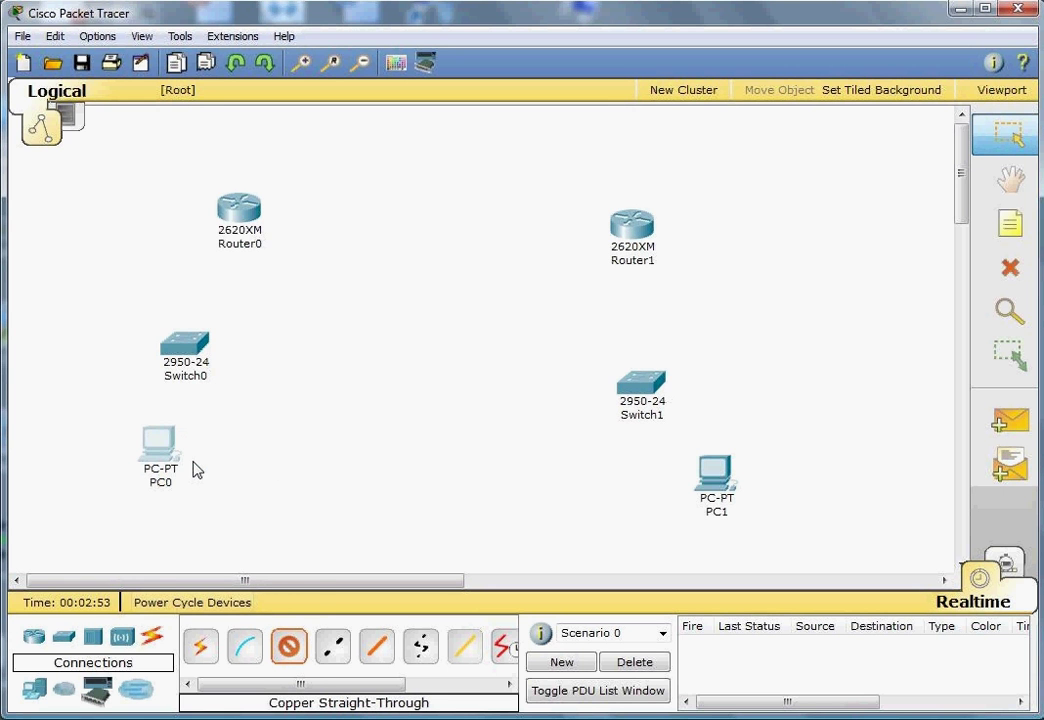
{"action": "left_click", "coordinate": [190, 362]}
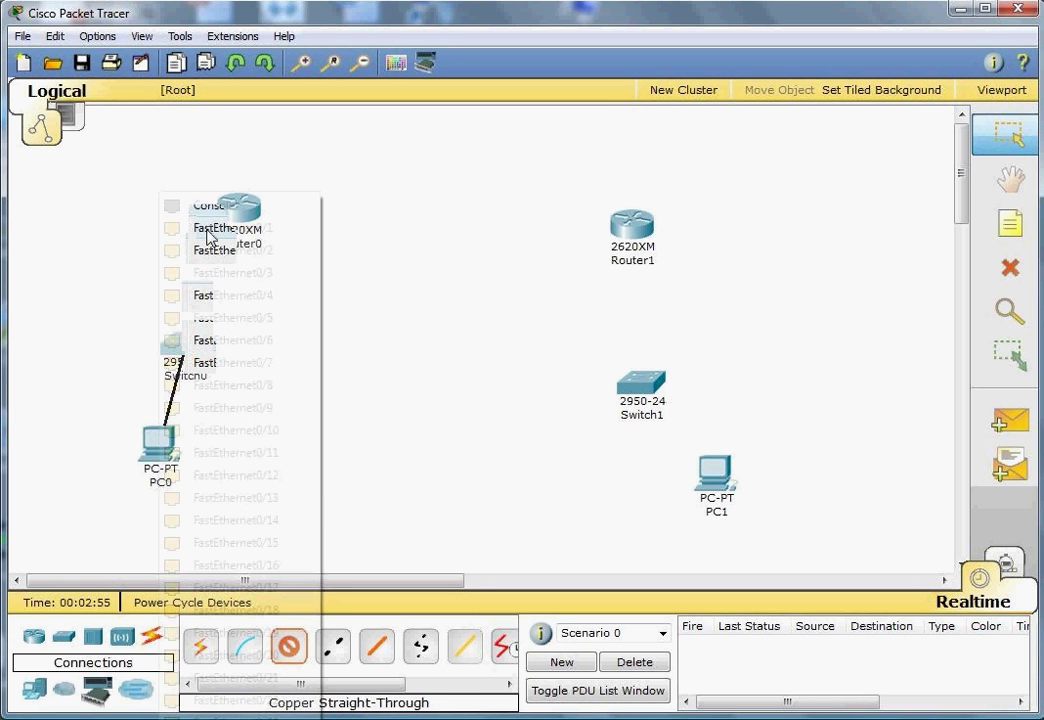
{"action": "left_click", "coordinate": [205, 207]}
{"action": "left_click", "coordinate": [289, 647]}
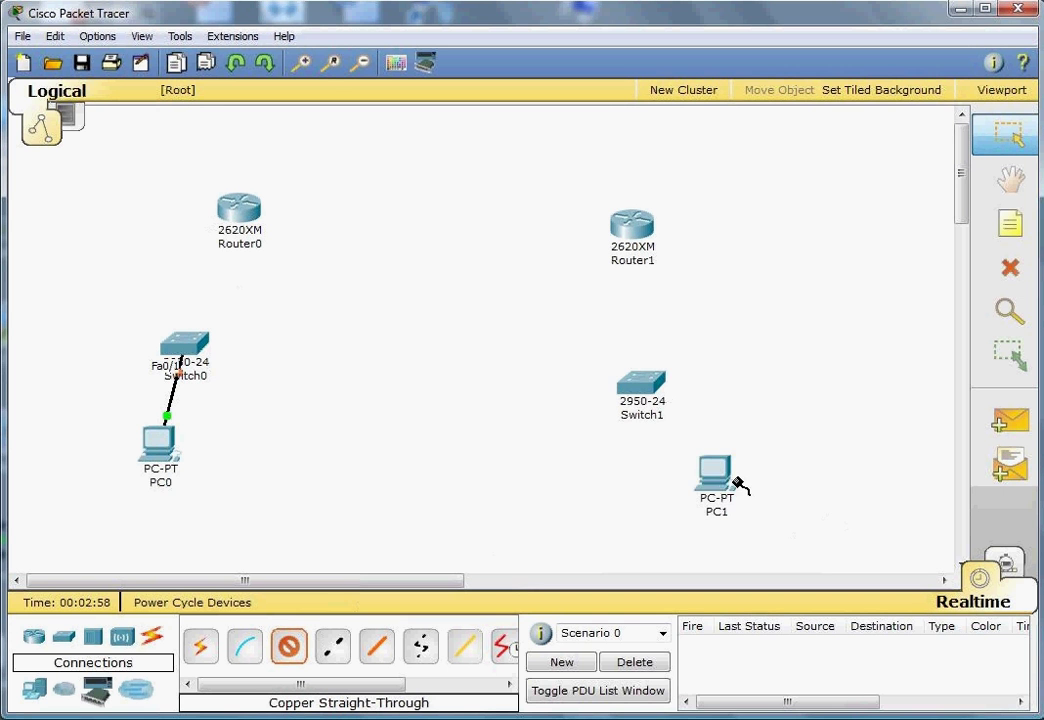
{"action": "left_click", "coordinate": [737, 485]}
{"action": "left_click", "coordinate": [741, 489]}
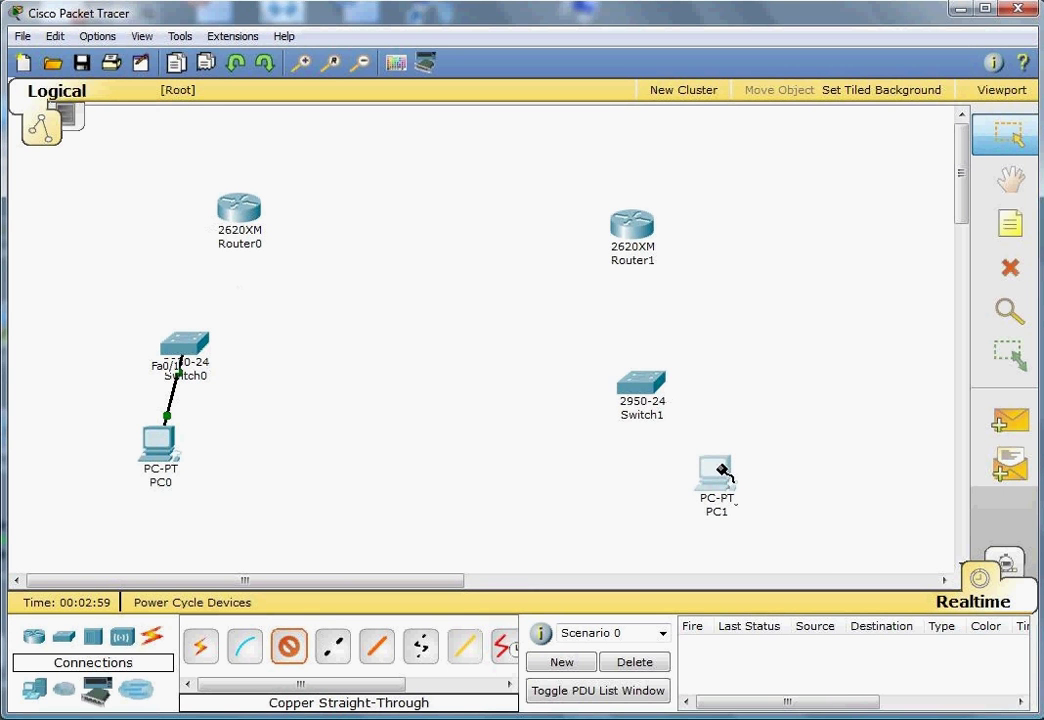
{"action": "left_click", "coordinate": [649, 394]}
{"action": "left_click", "coordinate": [651, 389]}
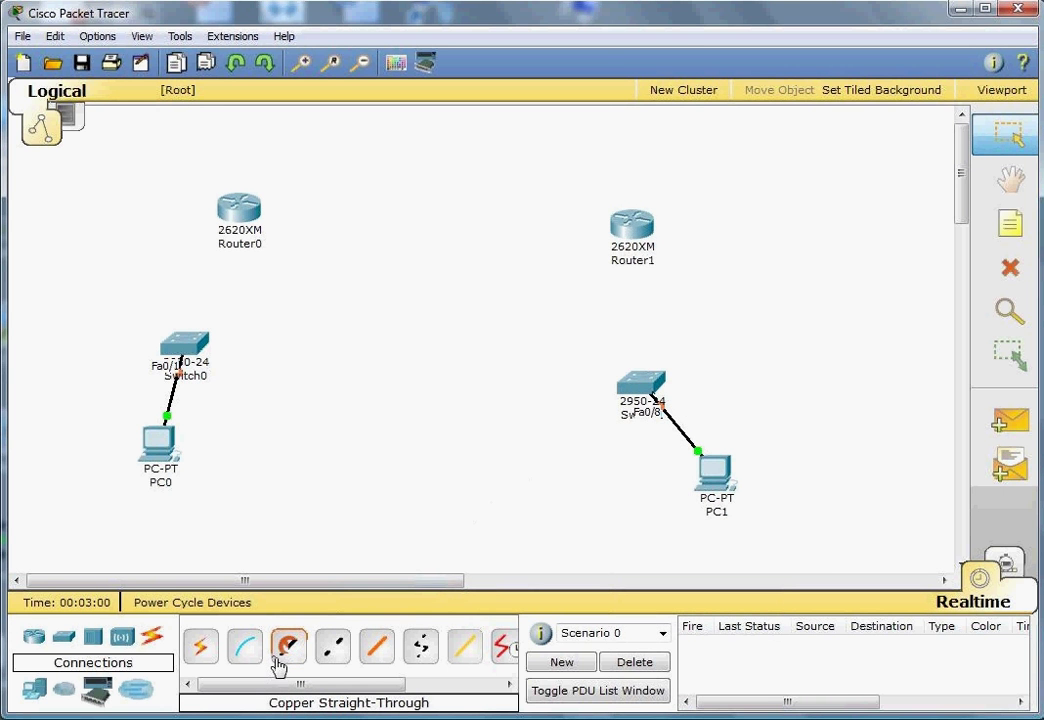
Step: Link Switch0 to Router0 FastEthernet0/0 and Switch1 to Router1 FastEthernet0/0 with copper straight-through cables
{"action": "left_click", "coordinate": [168, 342]}
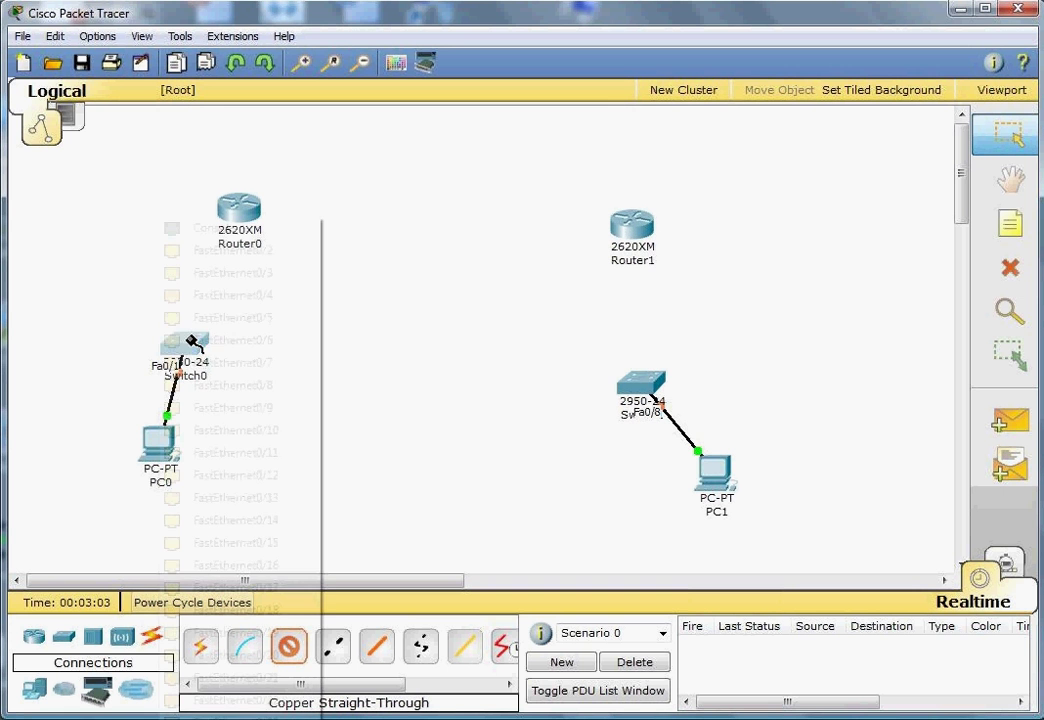
{"action": "left_click", "coordinate": [224, 274]}
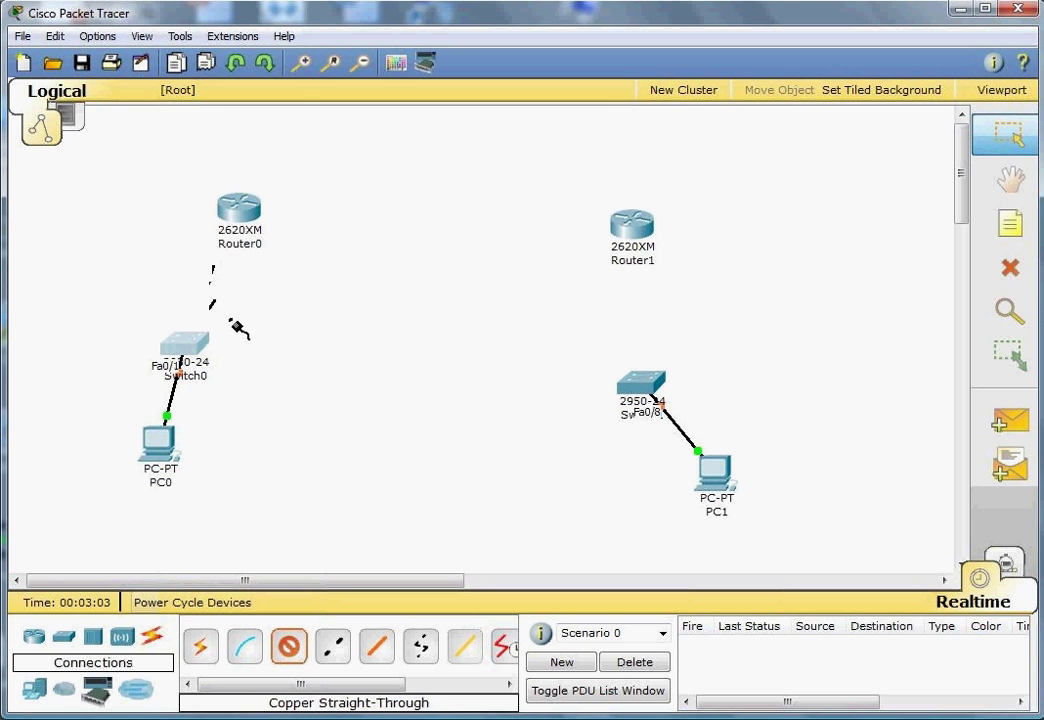
{"action": "left_click", "coordinate": [244, 220]}
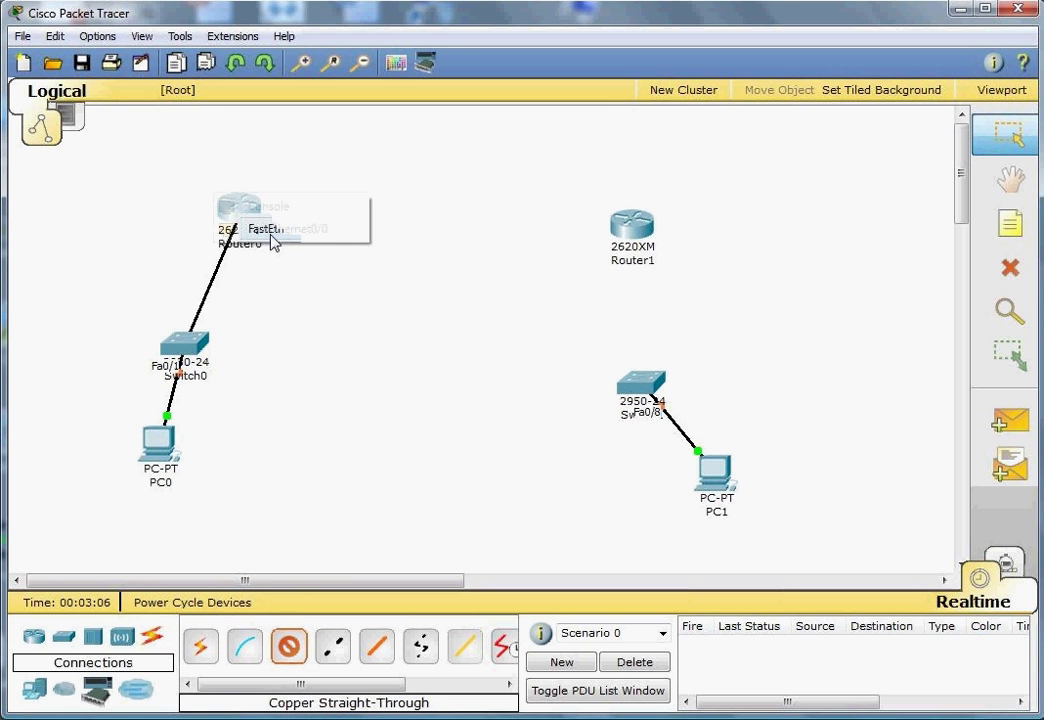
{"action": "left_click", "coordinate": [272, 238]}
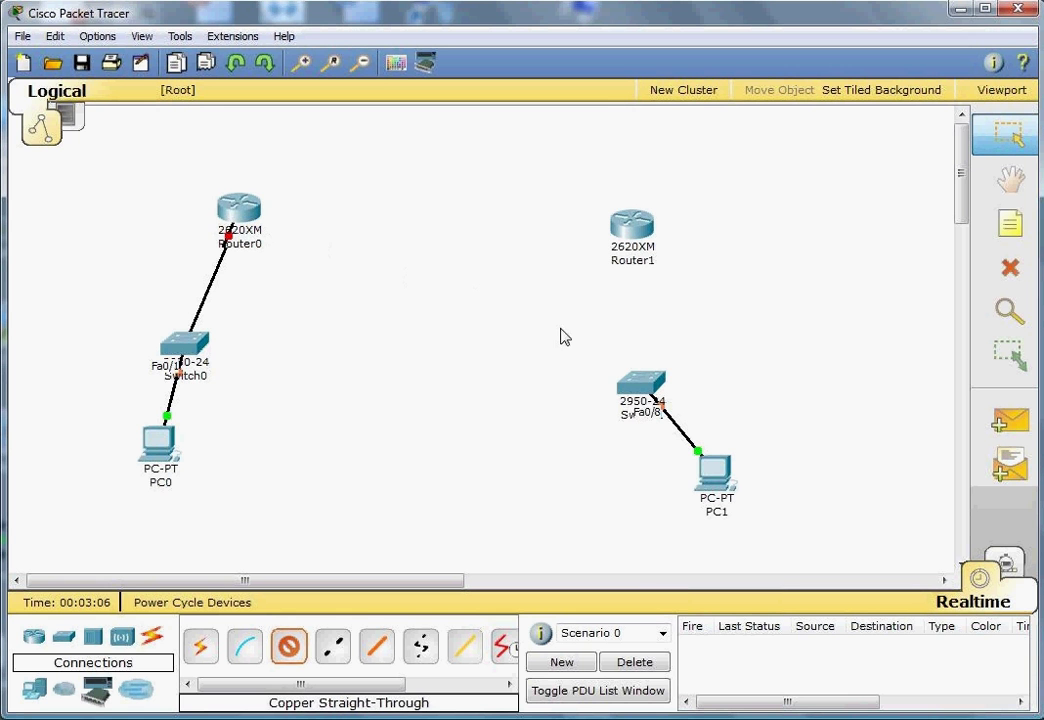
{"action": "left_click", "coordinate": [289, 648]}
{"action": "left_click", "coordinate": [634, 398]}
{"action": "left_click", "coordinate": [636, 392]}
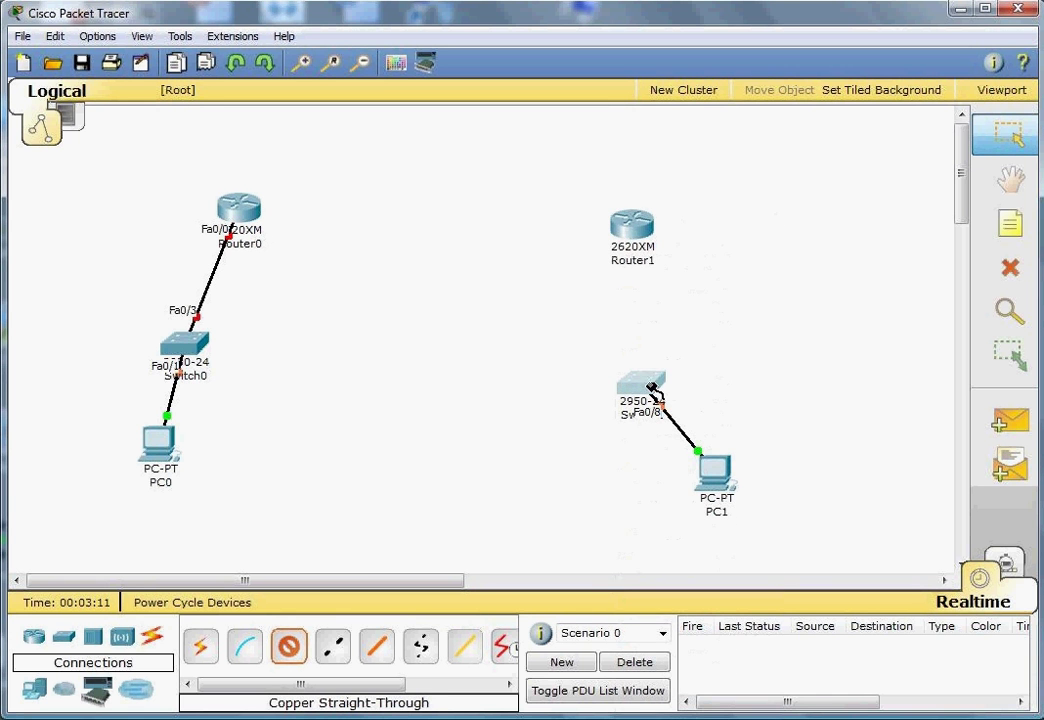
{"action": "left_click", "coordinate": [633, 228]}
{"action": "left_click", "coordinate": [658, 240]}
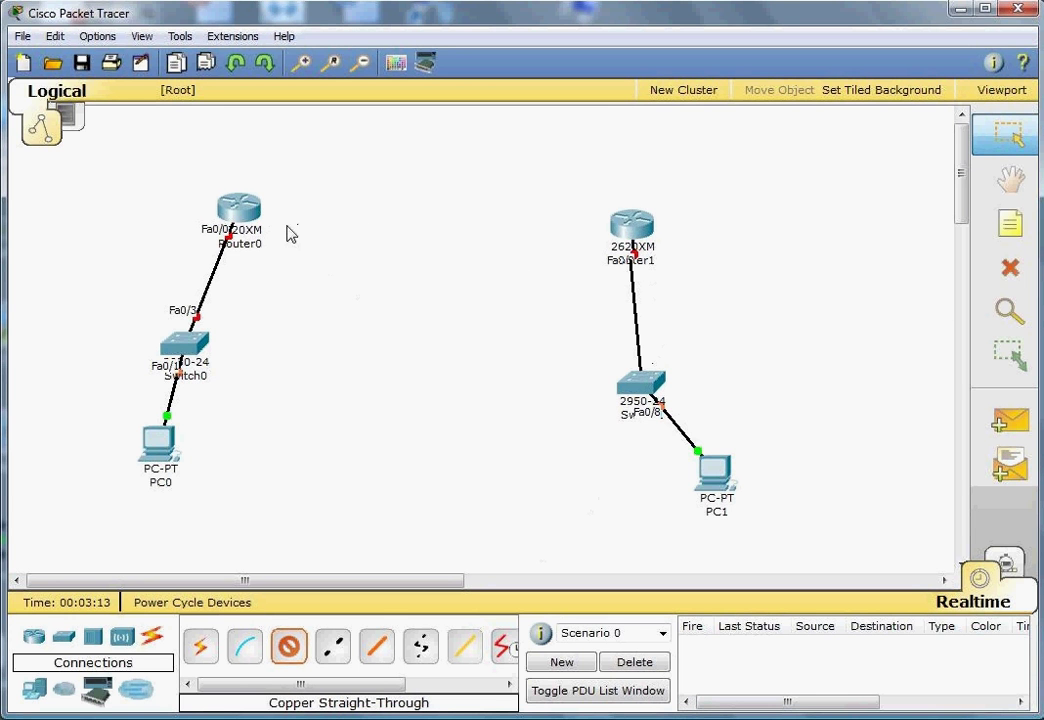
{"action": "mouse_move", "coordinate": [246, 212]}
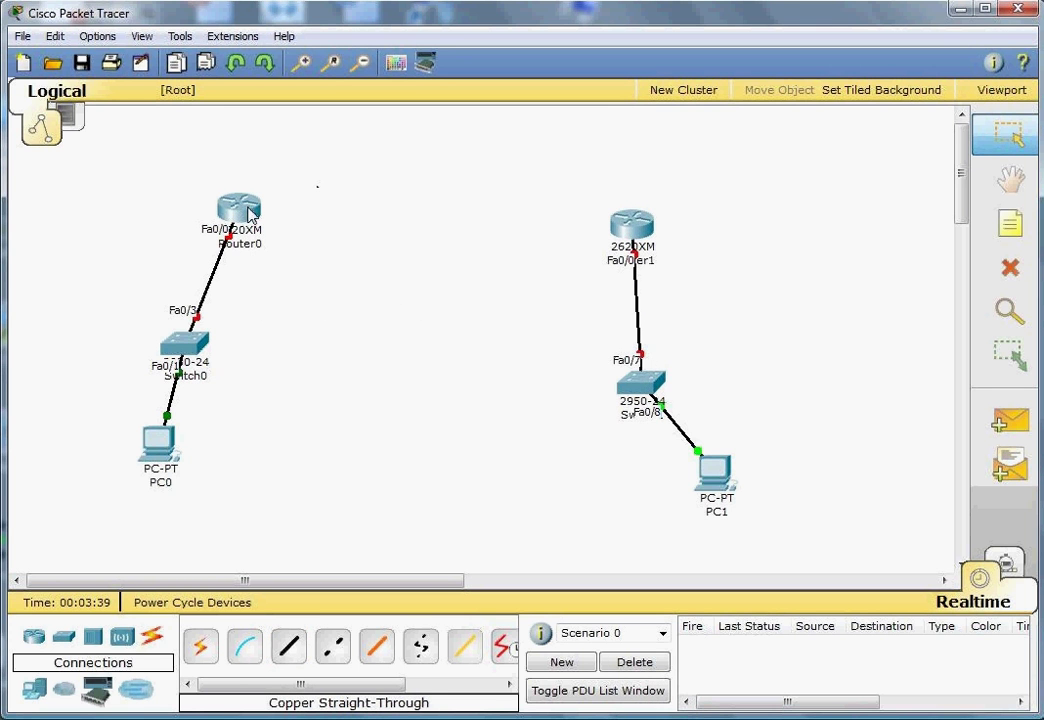
Step: Turn off Router0's power and fit a WIC-2T module into its empty chassis slot
{"action": "left_click", "coordinate": [245, 212]}
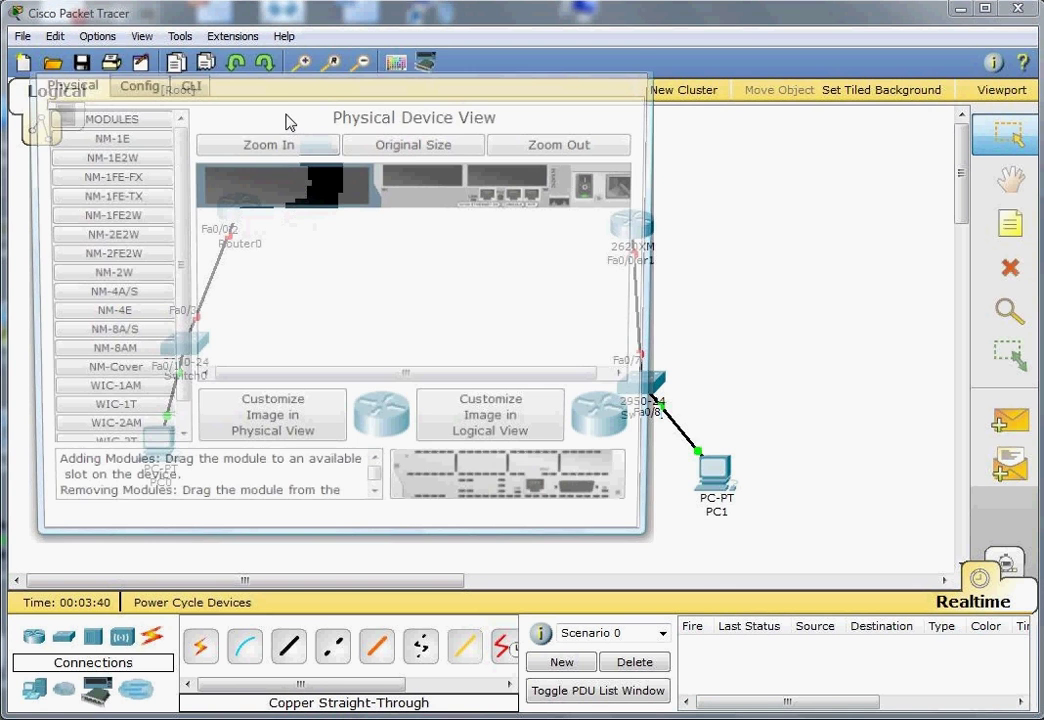
{"action": "left_click_drag", "start_coordinate": [287, 75], "coordinate": [393, 75]}
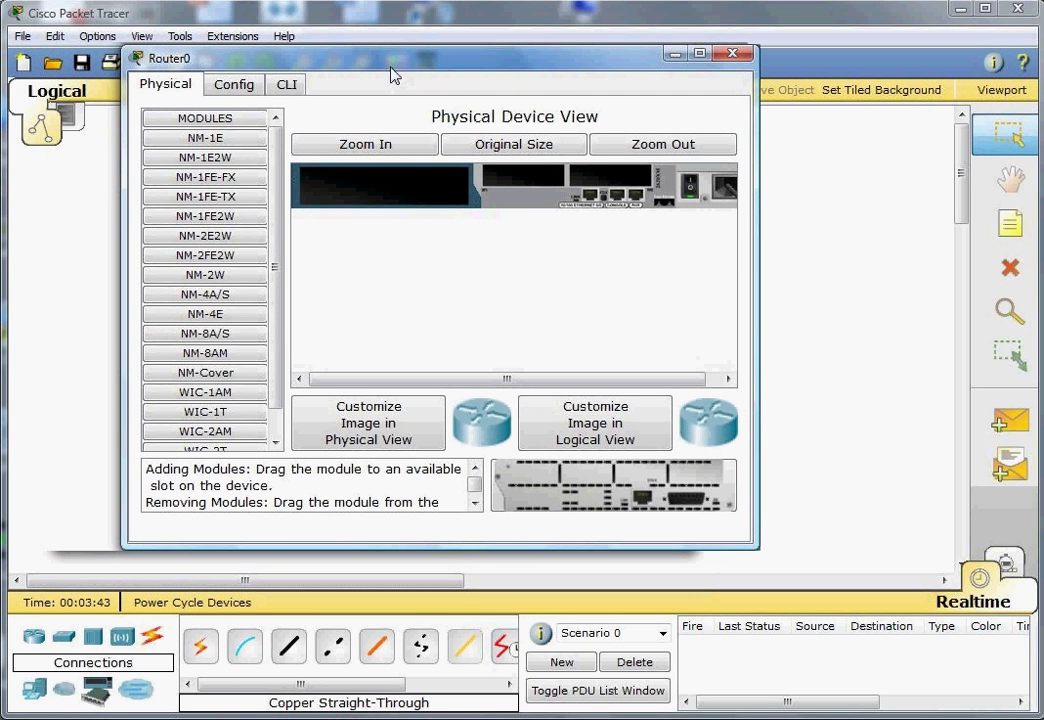
{"action": "left_click", "coordinate": [690, 188]}
{"action": "scroll", "coordinate": [288, 364], "scroll_direction": "down", "scroll_amount": 1}
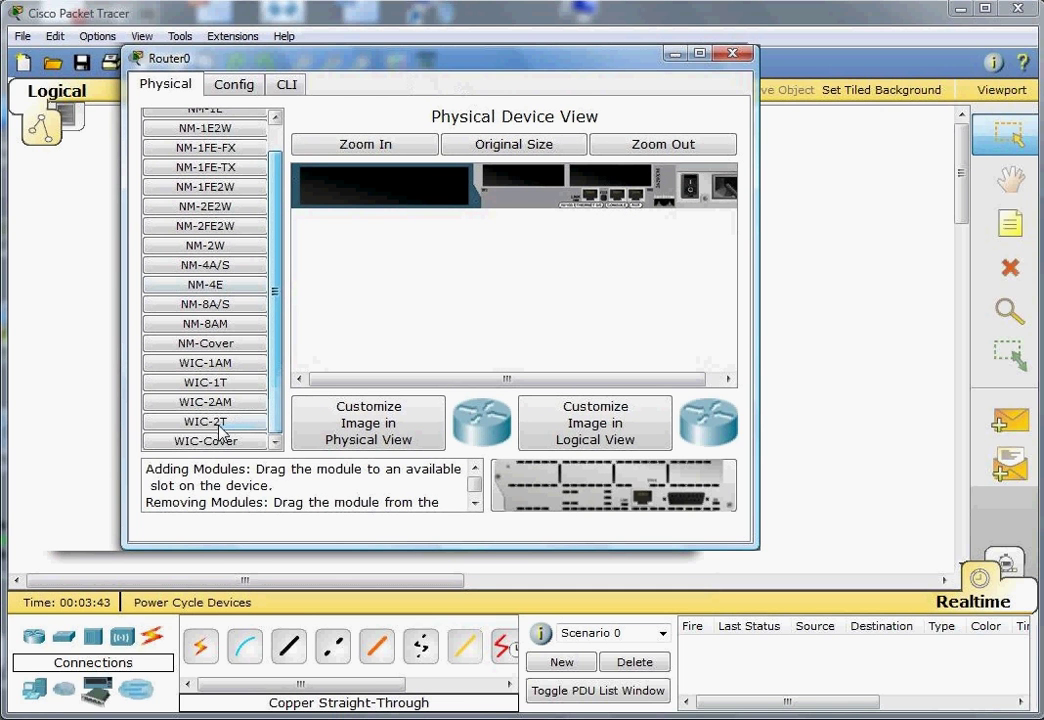
{"action": "left_click_drag", "start_coordinate": [222, 432], "coordinate": [530, 190]}
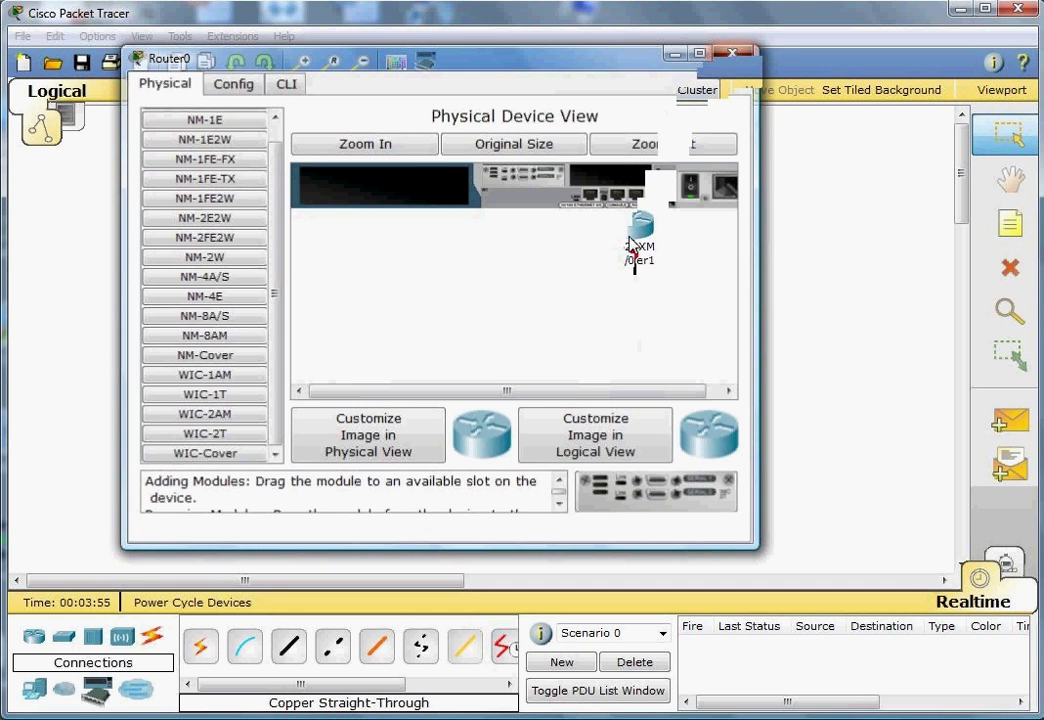
Step: Fit a WIC-2T module into Router1's empty chassis slot
{"action": "left_click", "coordinate": [632, 240]}
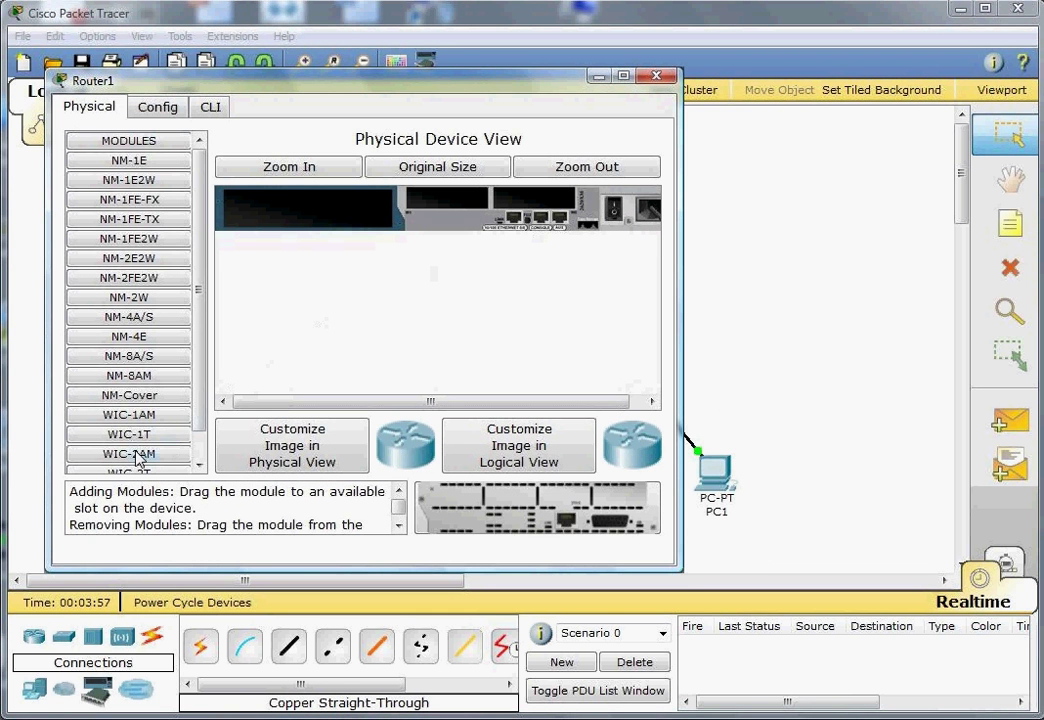
{"action": "scroll", "coordinate": [201, 452], "scroll_direction": "down", "scroll_amount": 1}
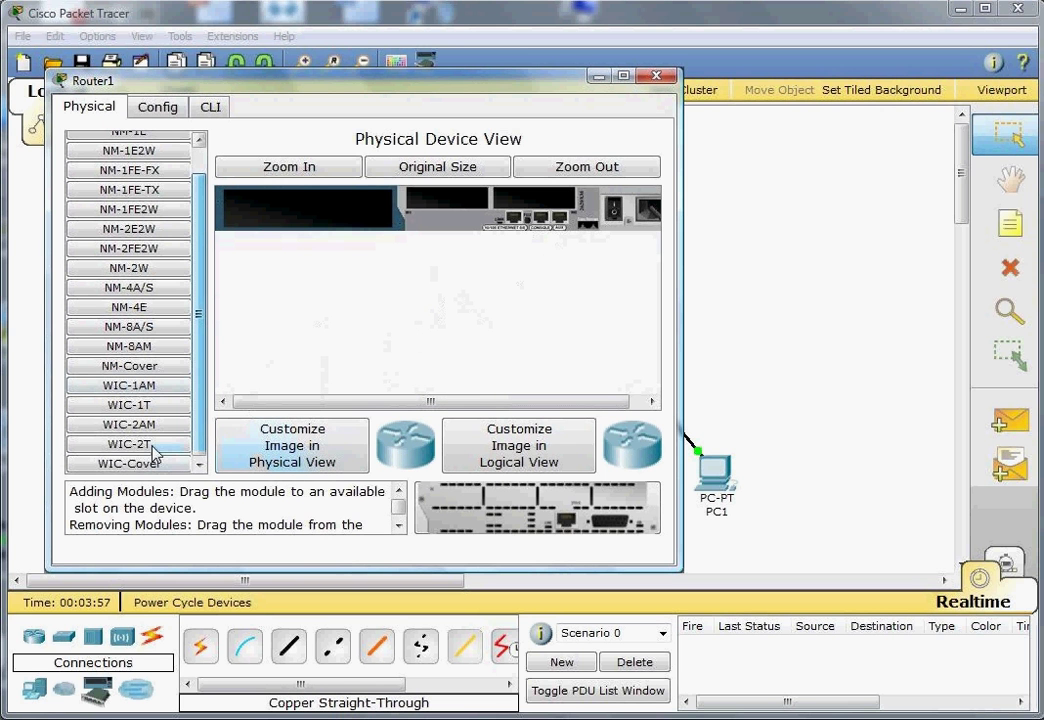
{"action": "left_click_drag", "start_coordinate": [140, 444], "coordinate": [618, 210]}
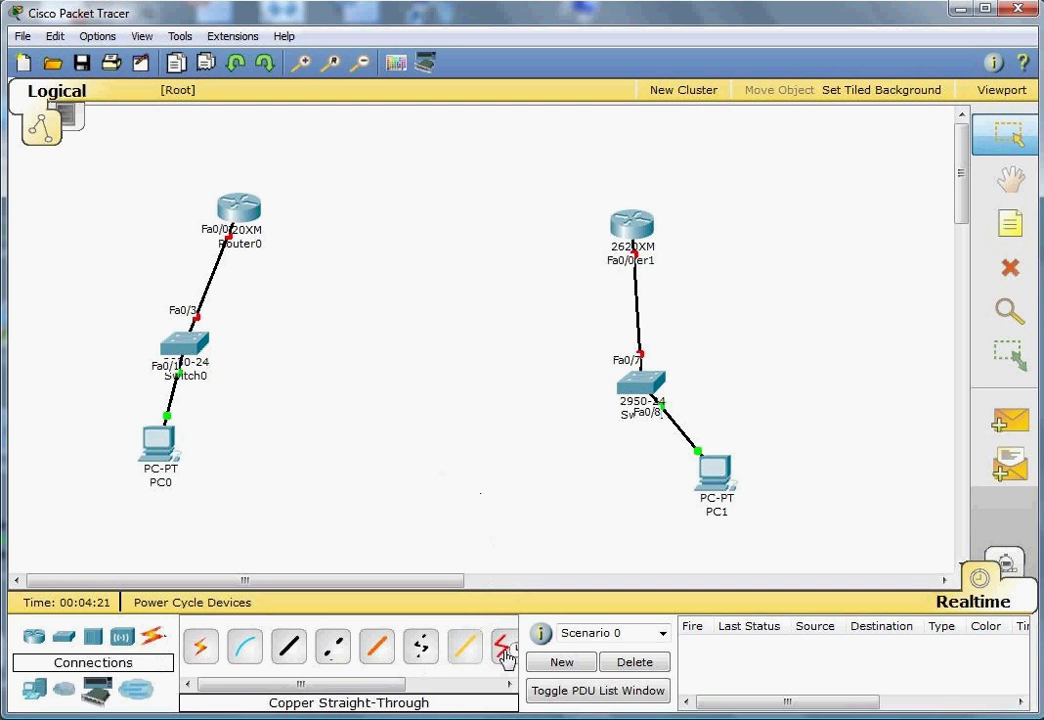
Step: Run a Serial DCE cable from Router0's Serial0/0 port over to Router1
{"action": "left_click", "coordinate": [431, 690]}
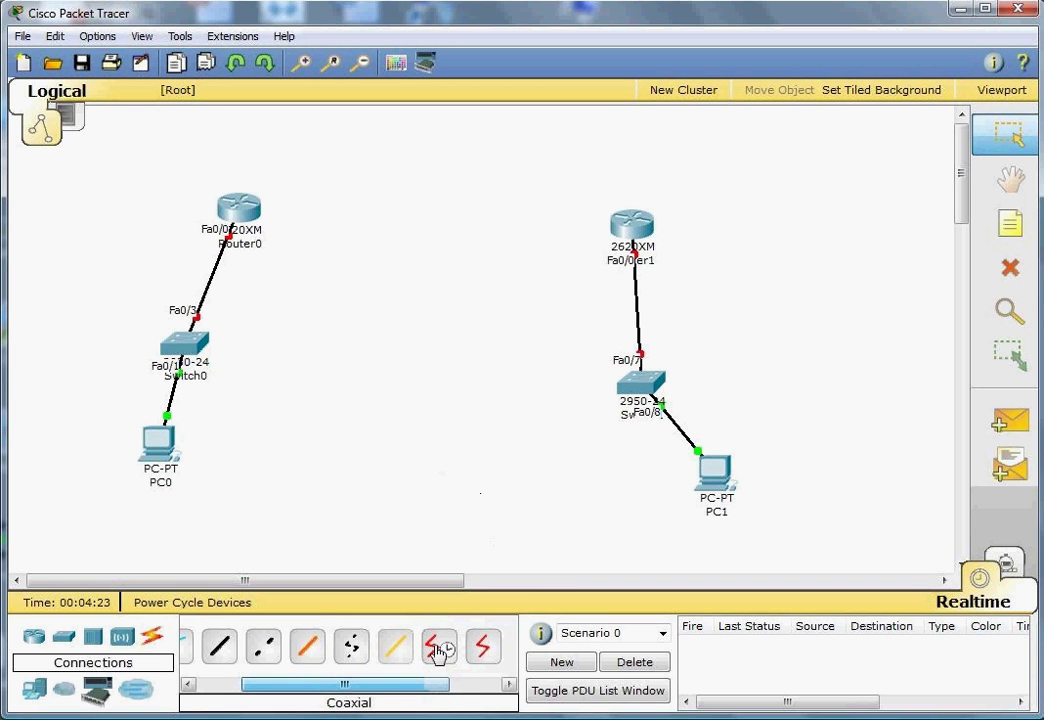
{"action": "left_click", "coordinate": [437, 650]}
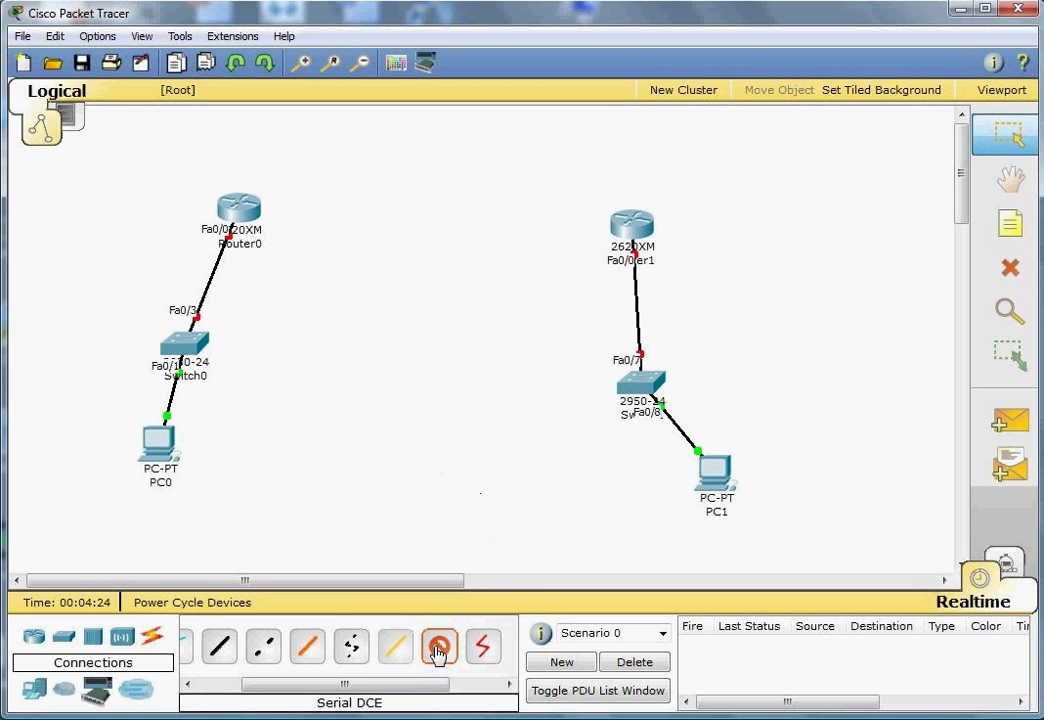
{"action": "left_click", "coordinate": [245, 207]}
{"action": "left_click", "coordinate": [284, 240]}
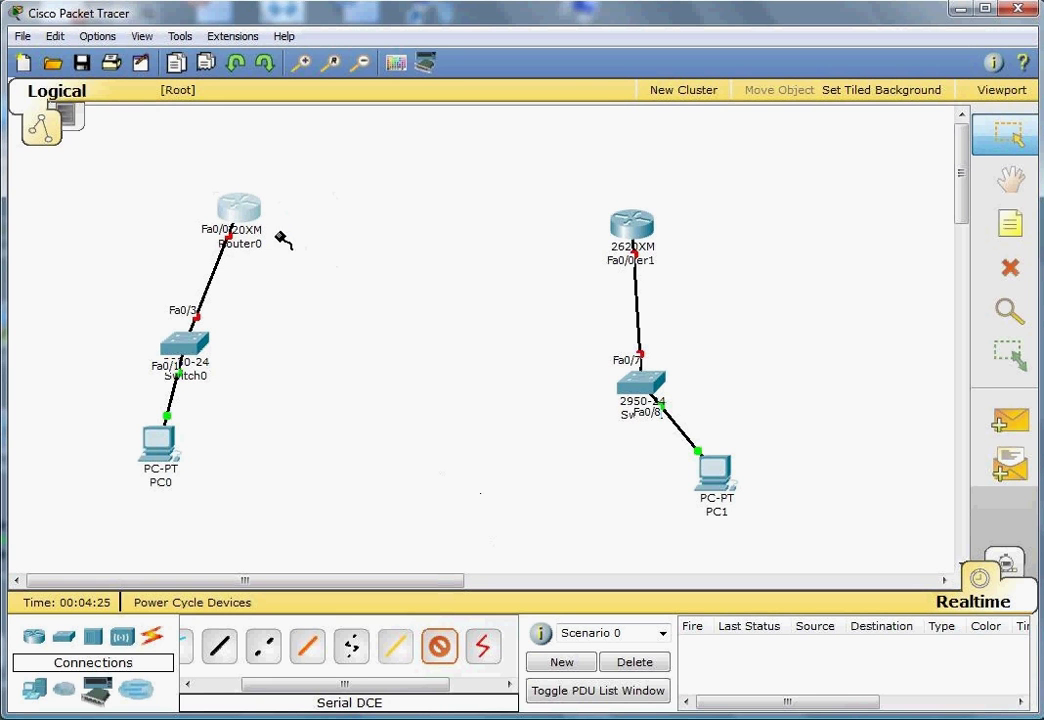
{"action": "left_click", "coordinate": [630, 223]}
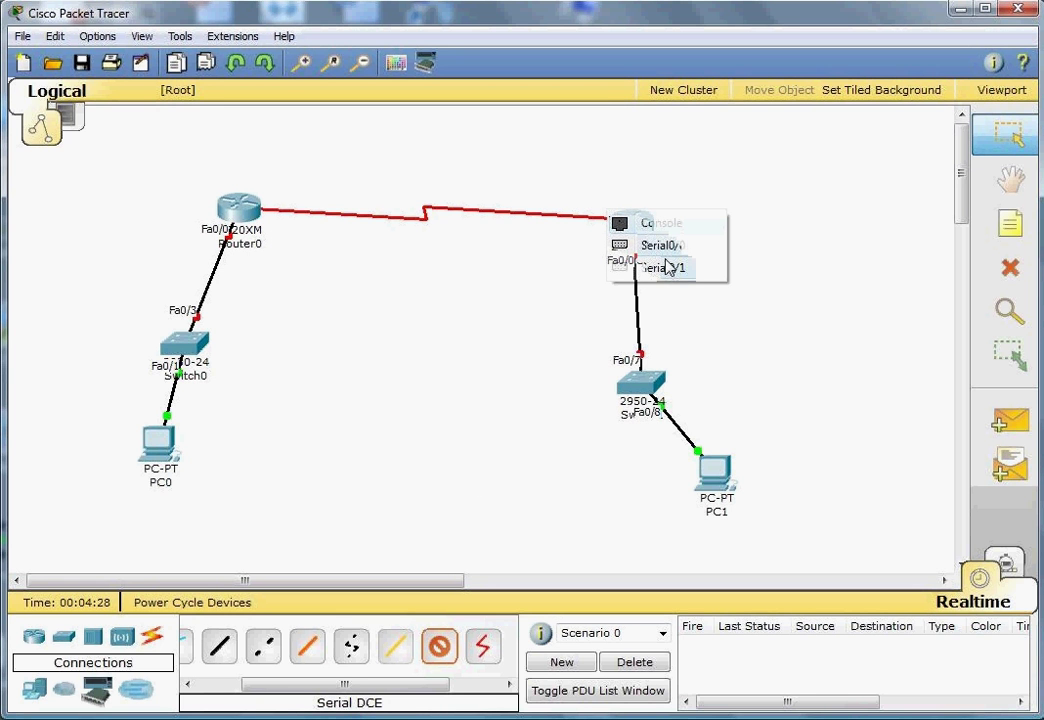